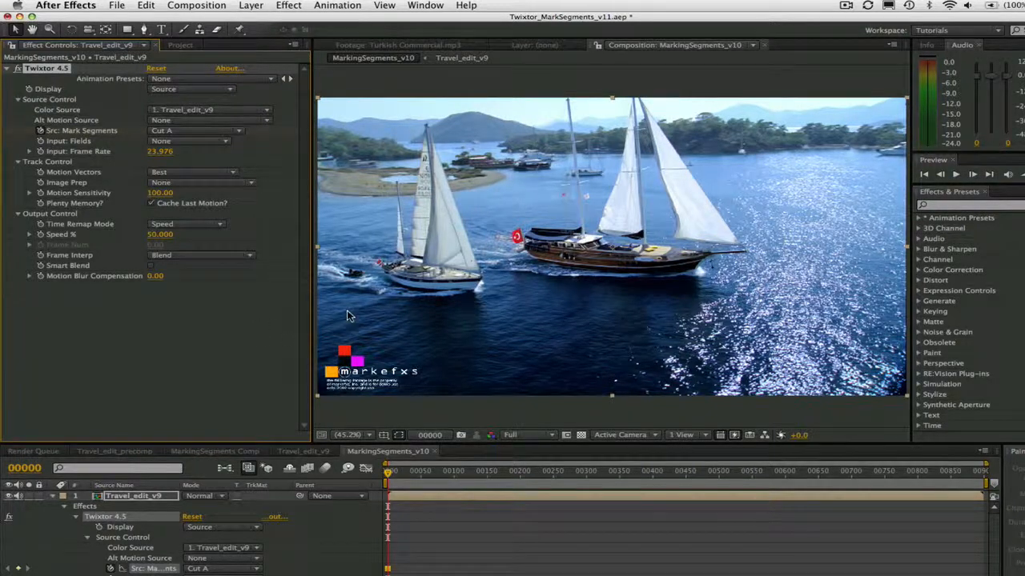
Go to frame 40 and keyframe Twixtor's Src: Mark Segments as Cut B at the amphitheatre shot.
{"action": "left_click", "coordinate": [430, 434]}
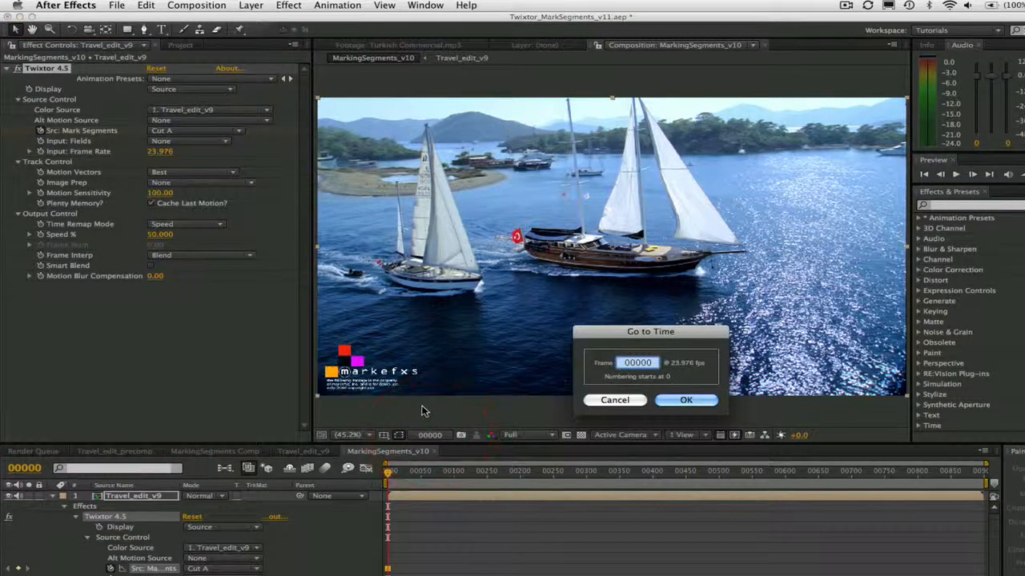
{"action": "type", "text": "40"}
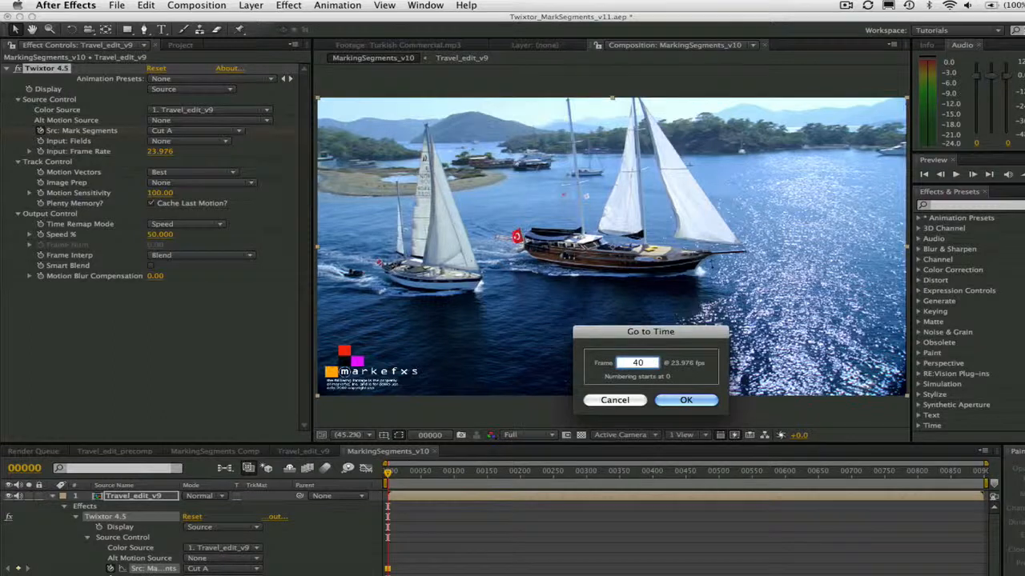
{"action": "key", "text": "Return"}
{"action": "left_click", "coordinate": [169, 132]}
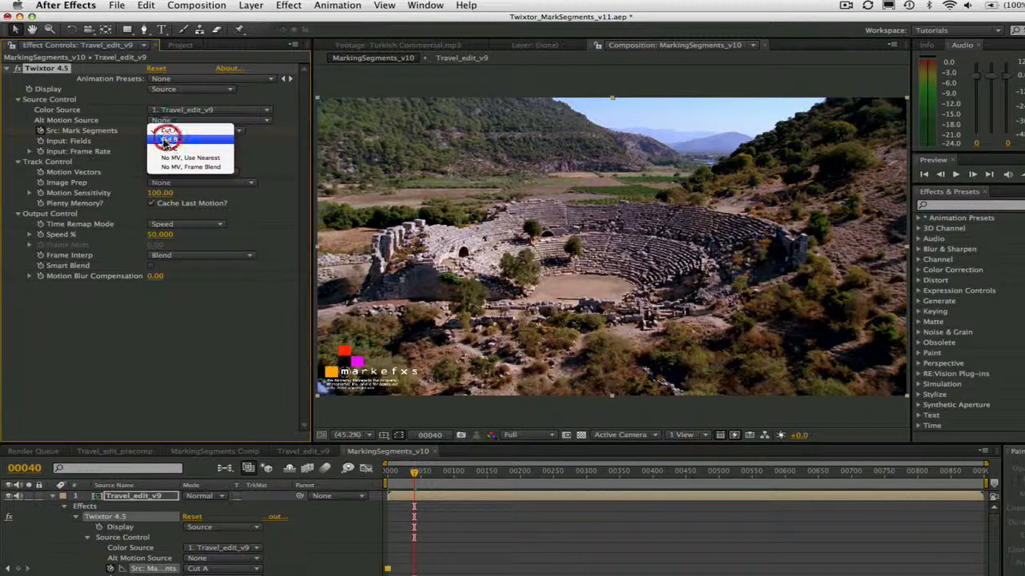
{"action": "left_click", "coordinate": [169, 140]}
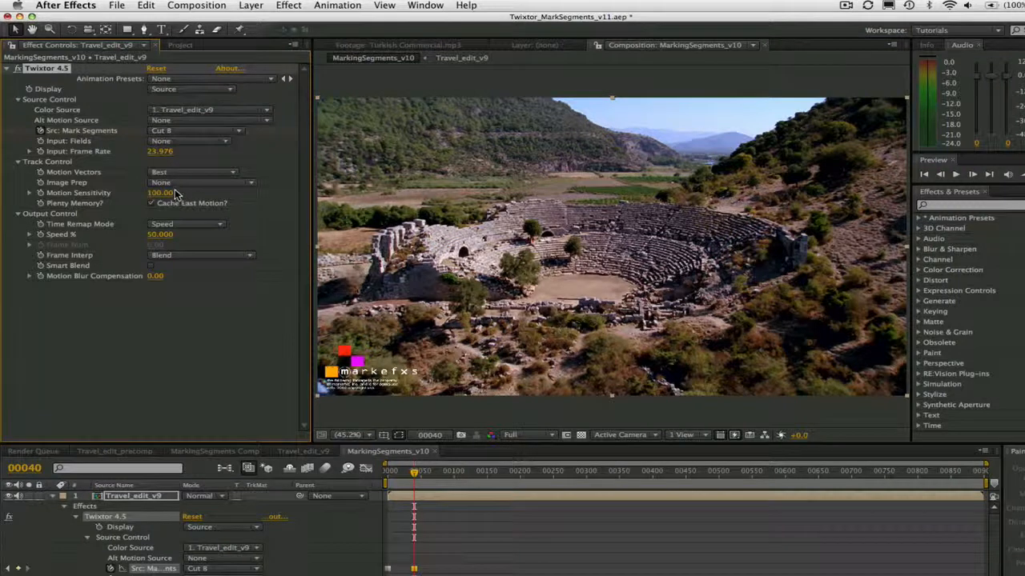
Keyframe Src: Mark Segments as Cut C at frame 81, where the cloudy seascape shot starts.
{"action": "left_click", "coordinate": [429, 435]}
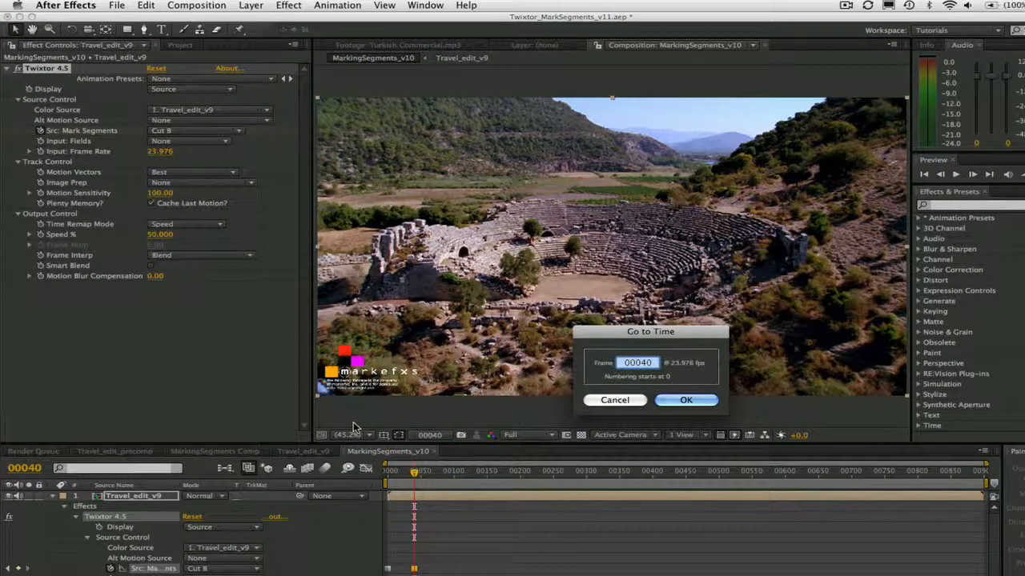
{"action": "type", "text": "81"}
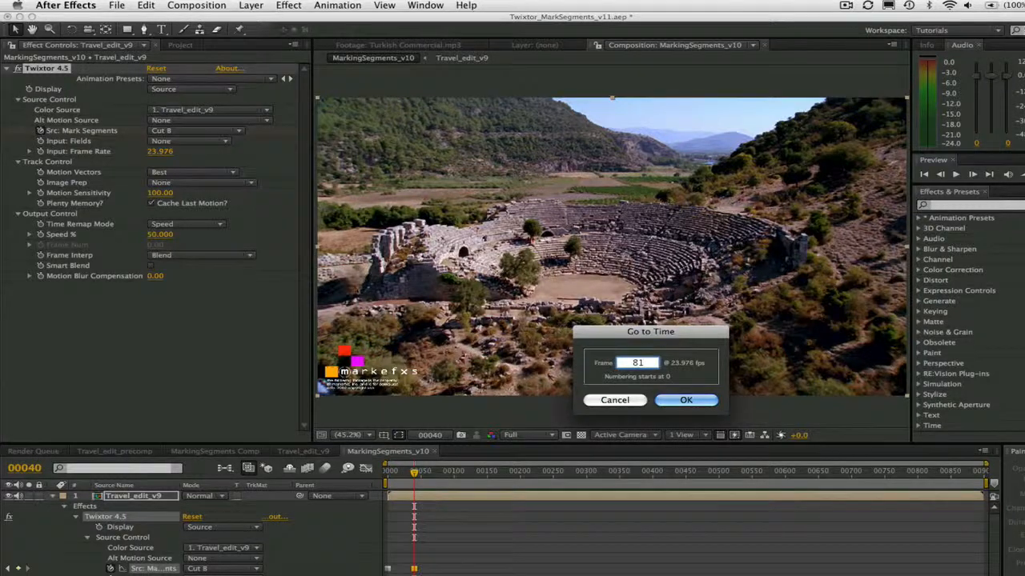
{"action": "key", "text": "Return"}
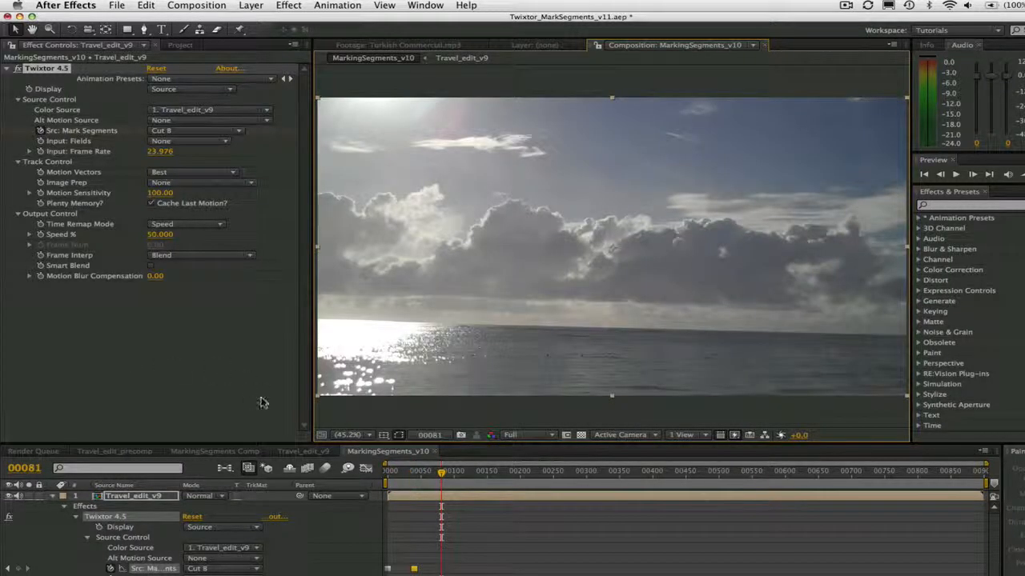
{"action": "left_click", "coordinate": [177, 130]}
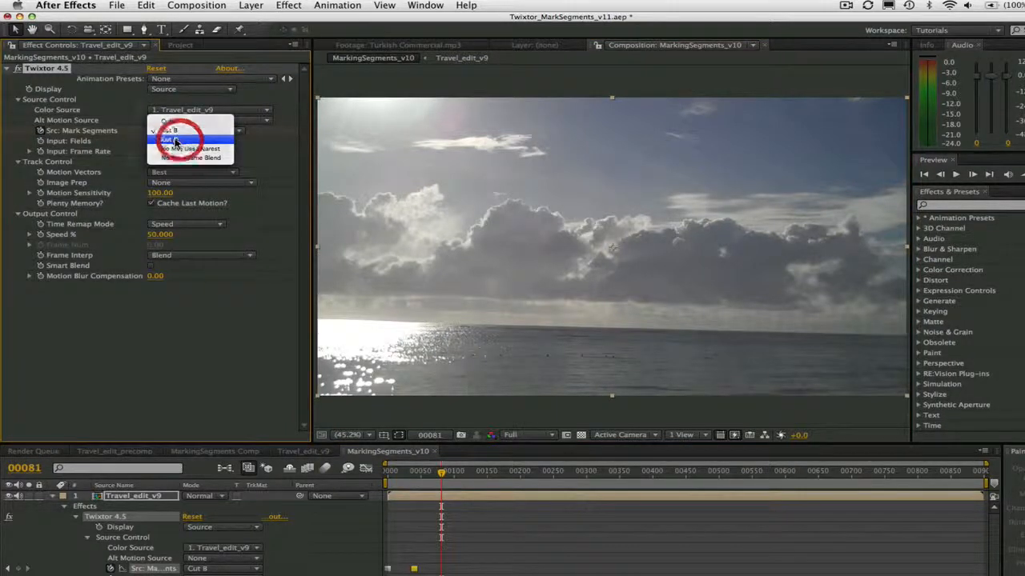
{"action": "left_click", "coordinate": [180, 141]}
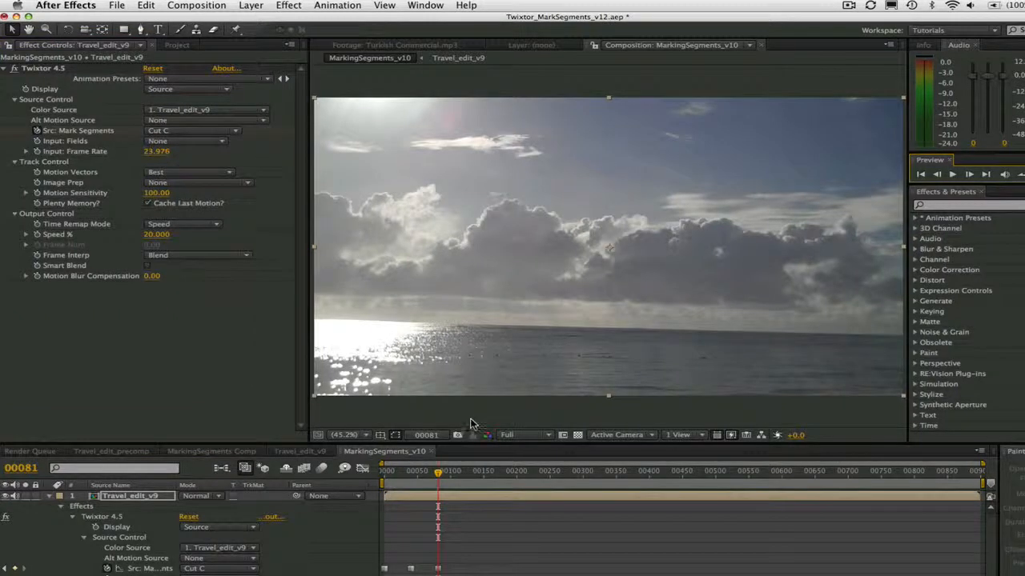
Keyframe Src: Mark Segments as Cut A at frame 107 for the paraglider shot, keeping Display on Source.
{"action": "left_click", "coordinate": [425, 435]}
{"action": "type", "text": "107"}
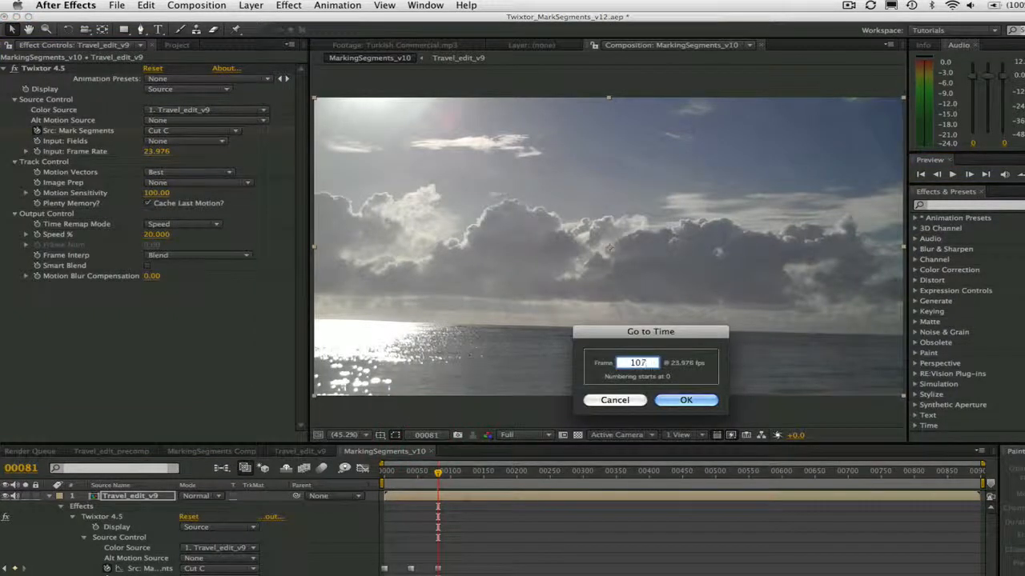
{"action": "key", "text": "Return"}
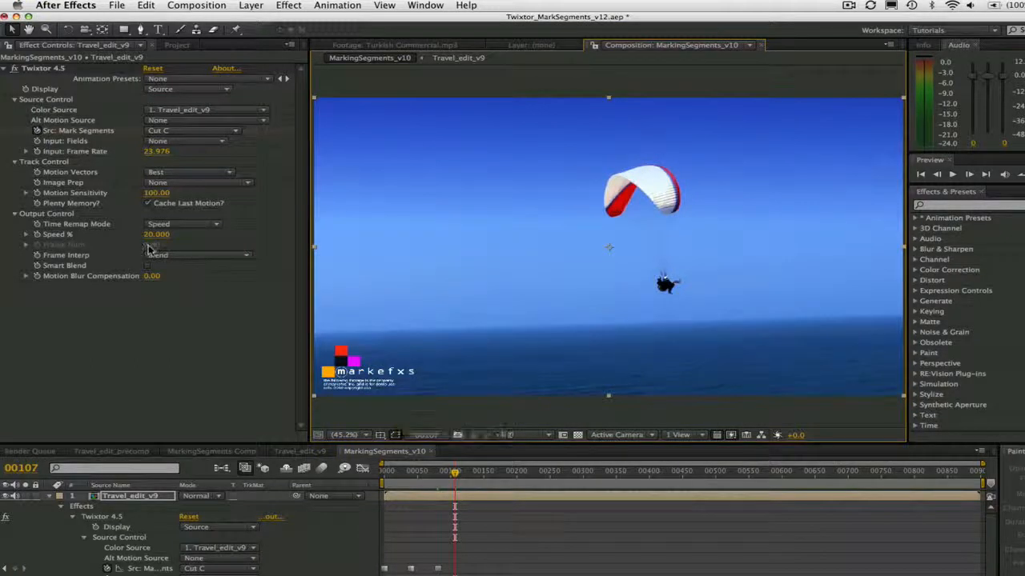
{"action": "left_click", "coordinate": [174, 133]}
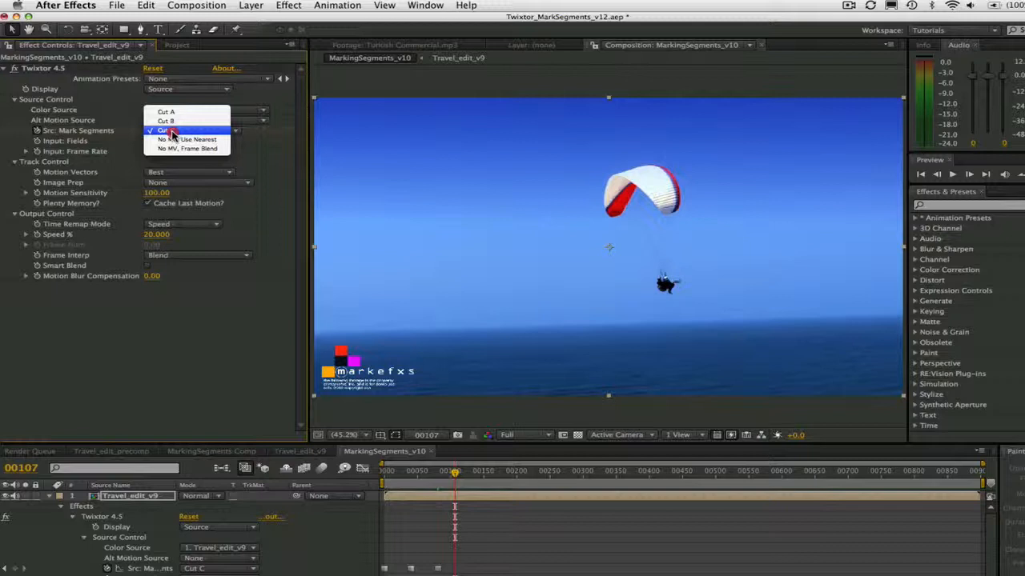
{"action": "left_click", "coordinate": [178, 112]}
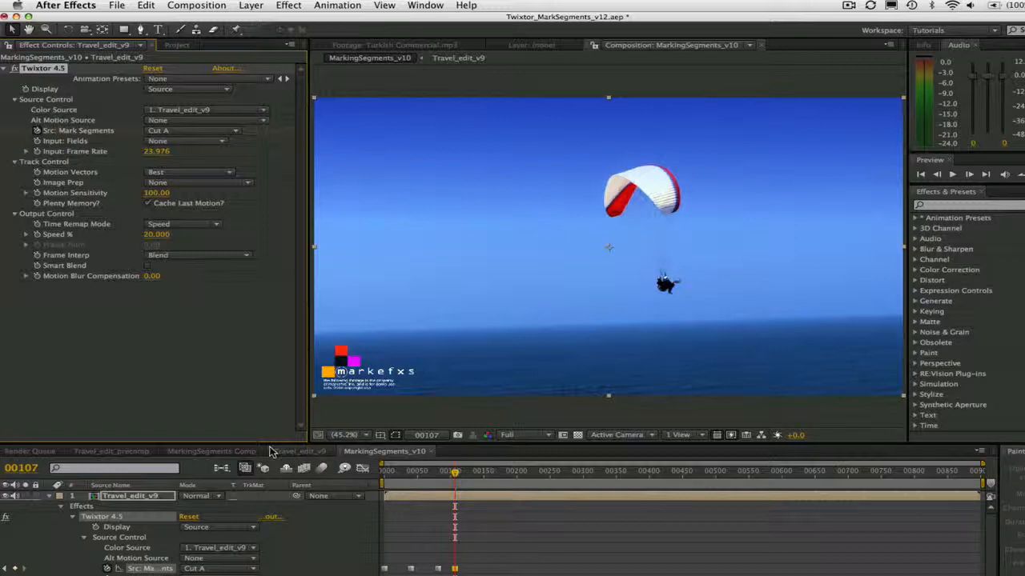
{"action": "left_click", "coordinate": [187, 89]}
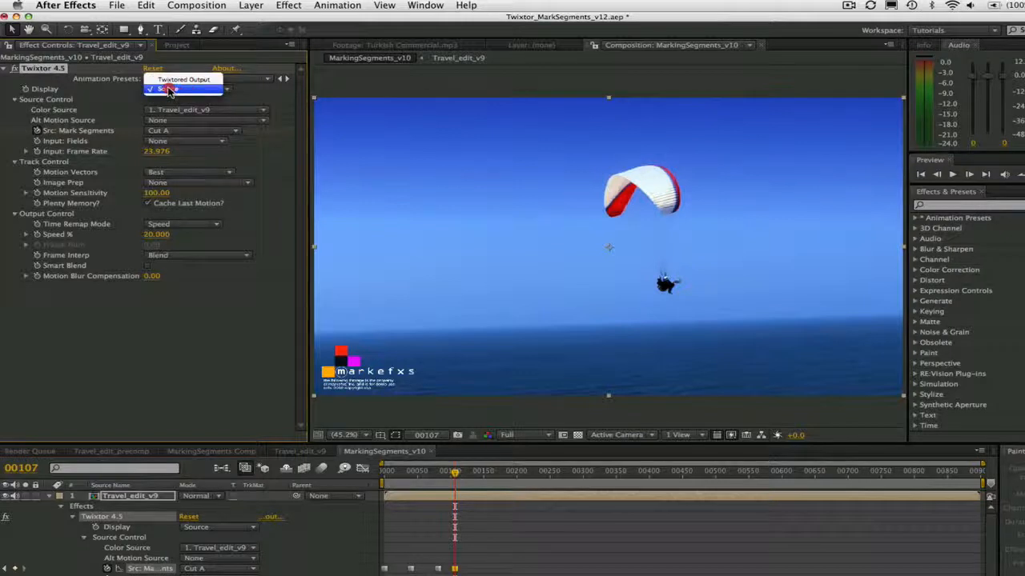
{"action": "left_click", "coordinate": [169, 89]}
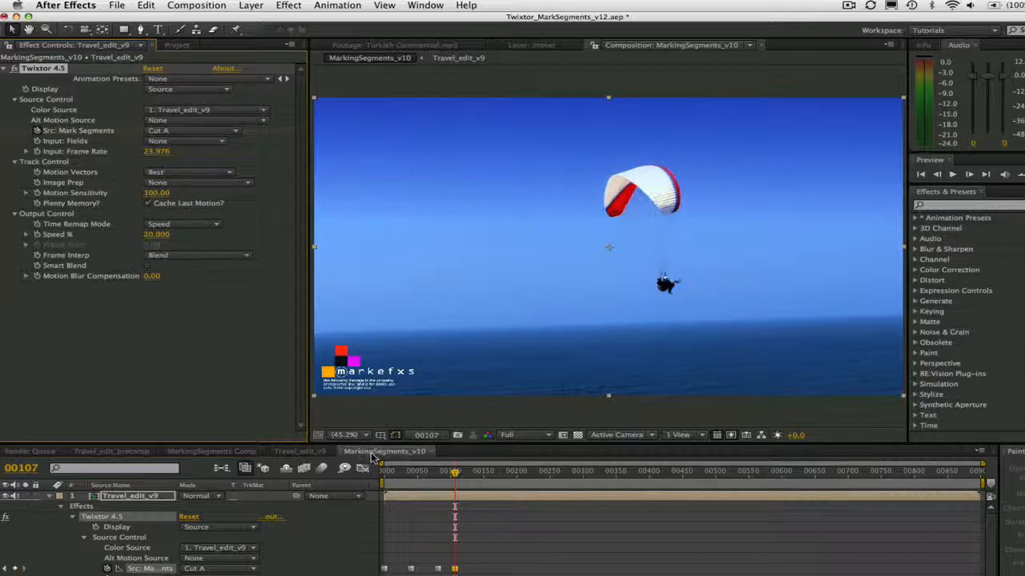
At frame 138 of the paraglider footage, keyframe Src: Mark Segments as No MV, Frame Blend.
{"action": "left_click", "coordinate": [425, 434]}
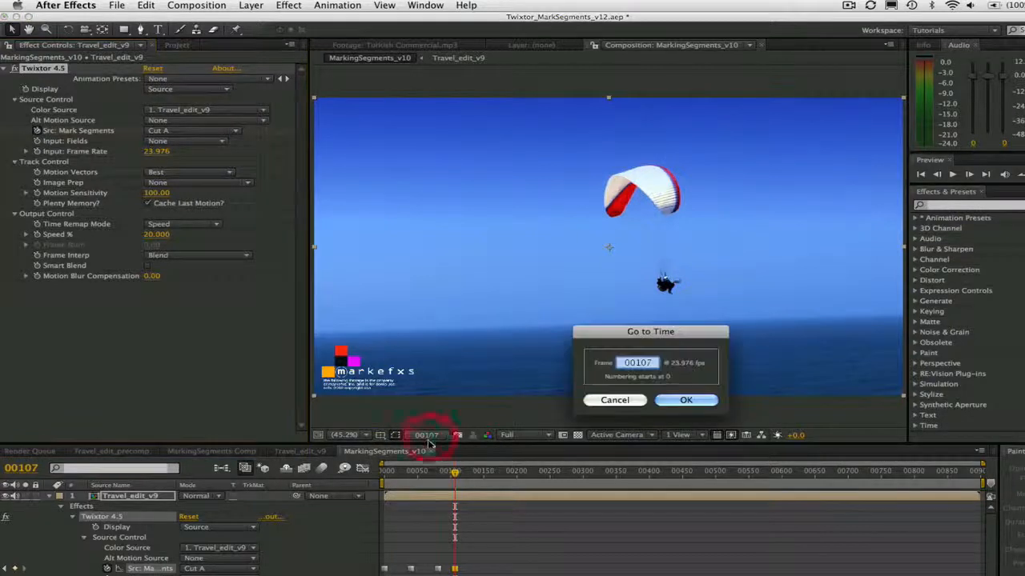
{"action": "type", "text": "138"}
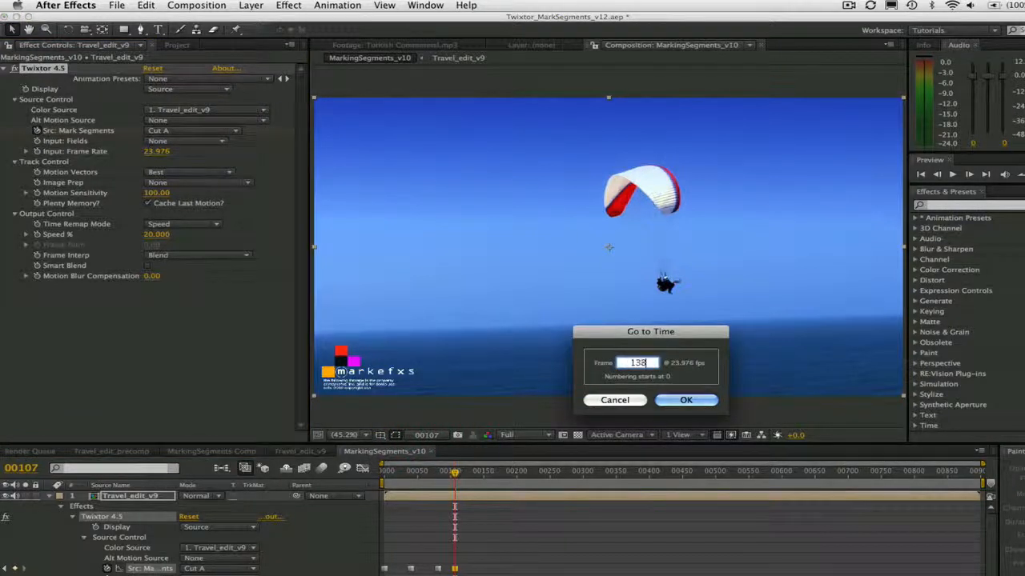
{"action": "key", "text": "Return"}
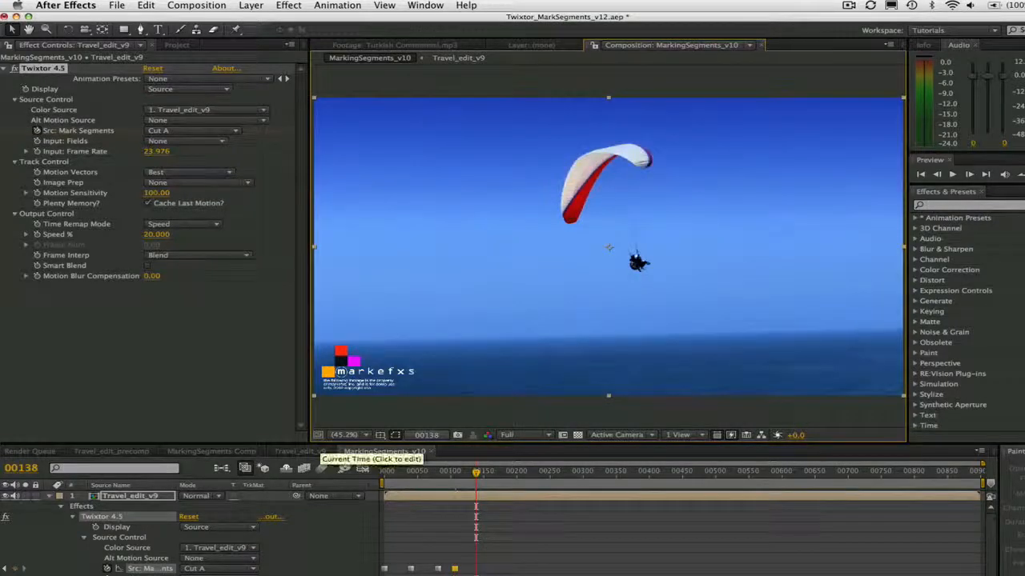
{"action": "left_click", "coordinate": [167, 130]}
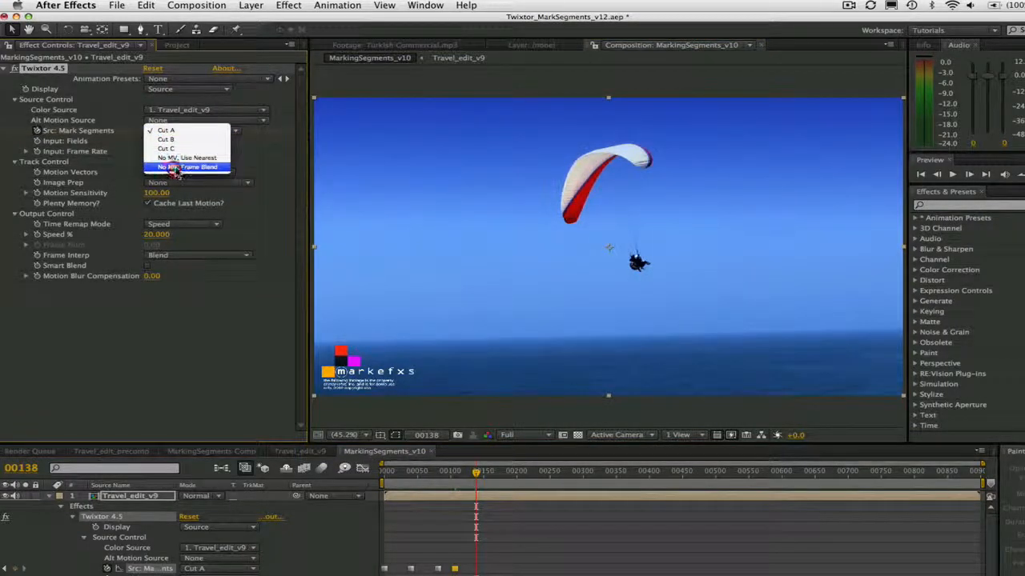
{"action": "left_click", "coordinate": [170, 166]}
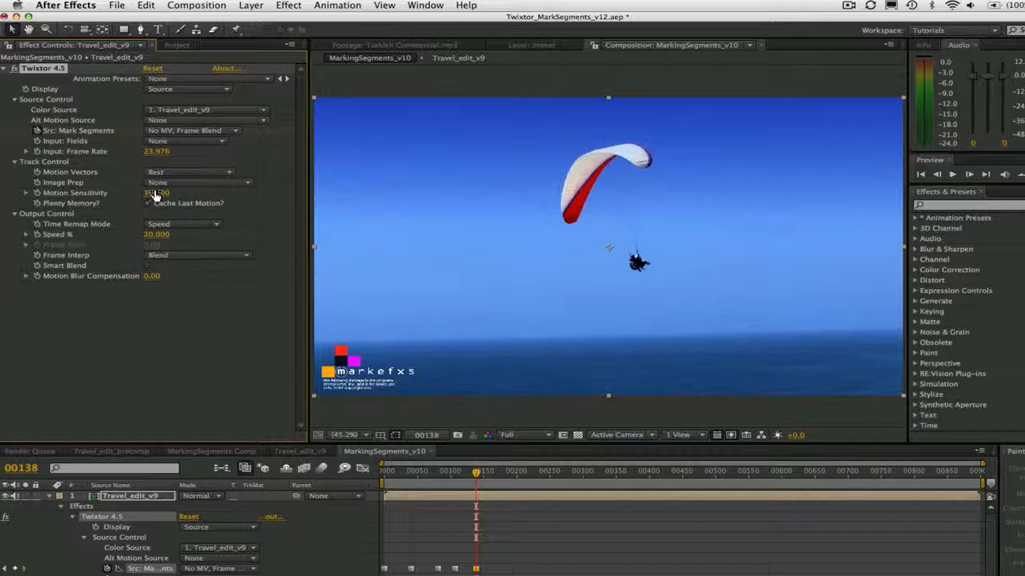
{"action": "left_click_drag", "start_coordinate": [157, 194], "coordinate": [171, 172]}
{"action": "left_click", "coordinate": [180, 134]}
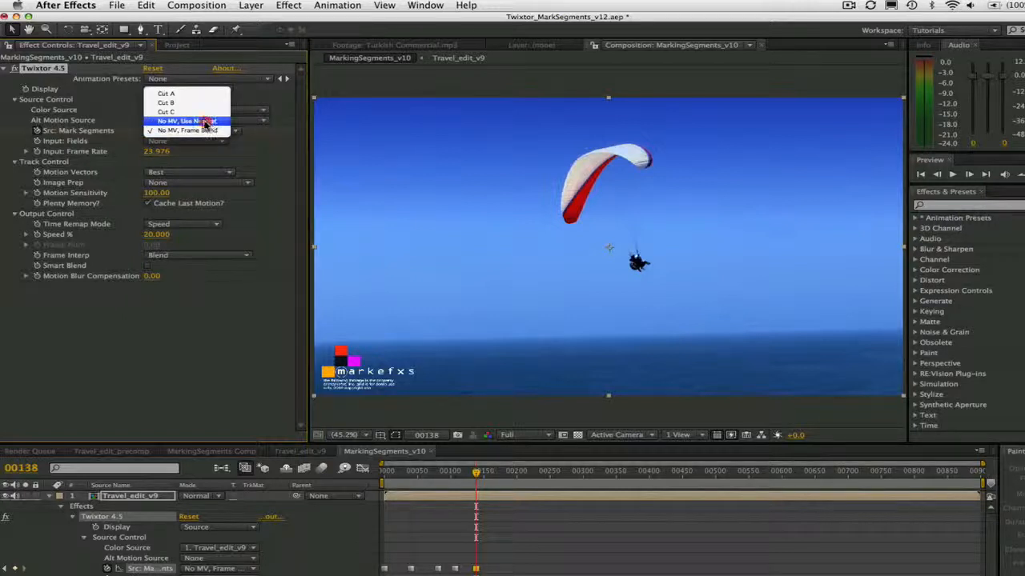
{"action": "left_click", "coordinate": [199, 131]}
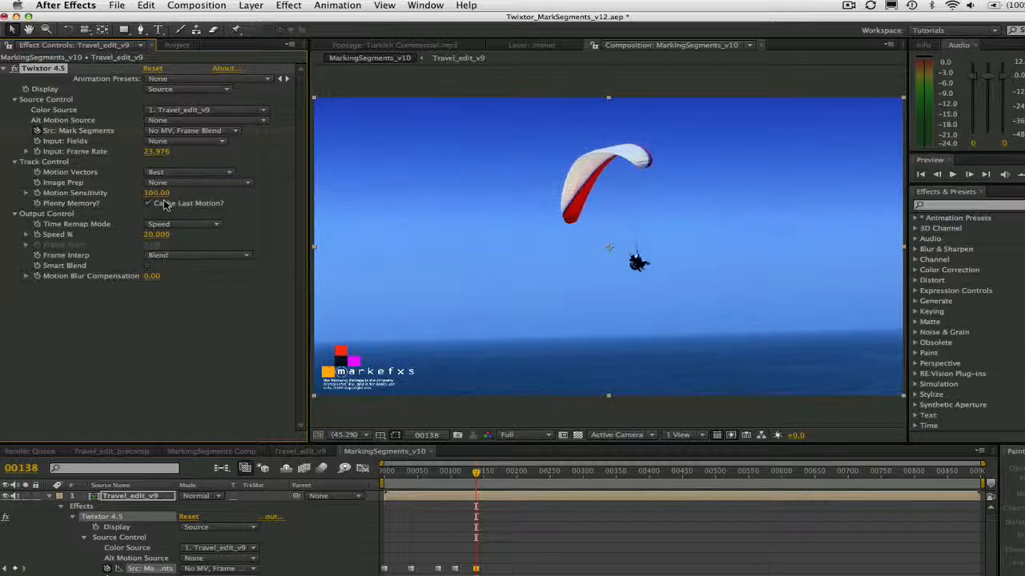
Keyframe Src: Mark Segments as Cut C at frame 161 for the pool shot, and switch Twixtor's Display to Twixtored Output.
{"action": "left_click", "coordinate": [426, 435]}
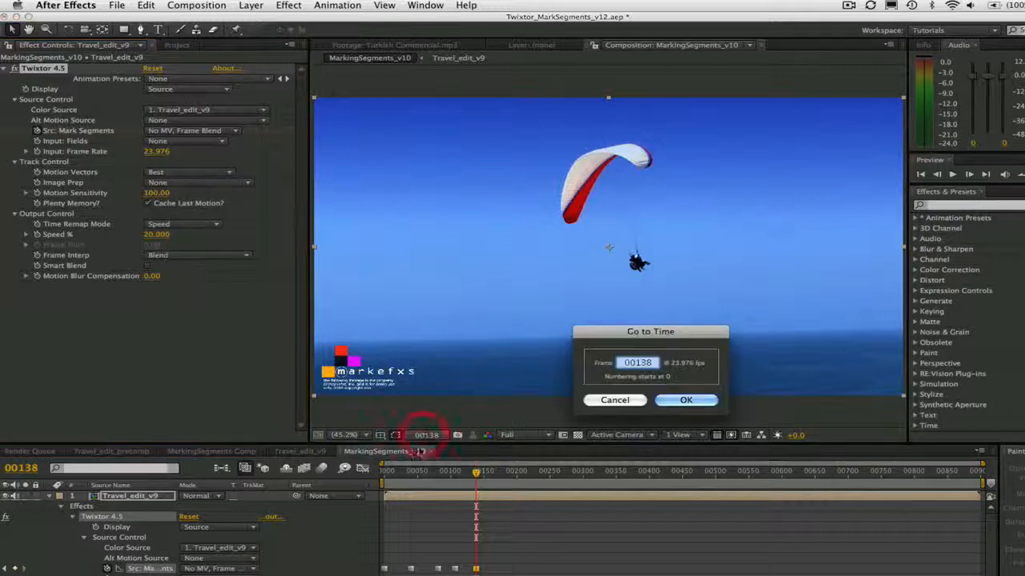
{"action": "type", "text": "161"}
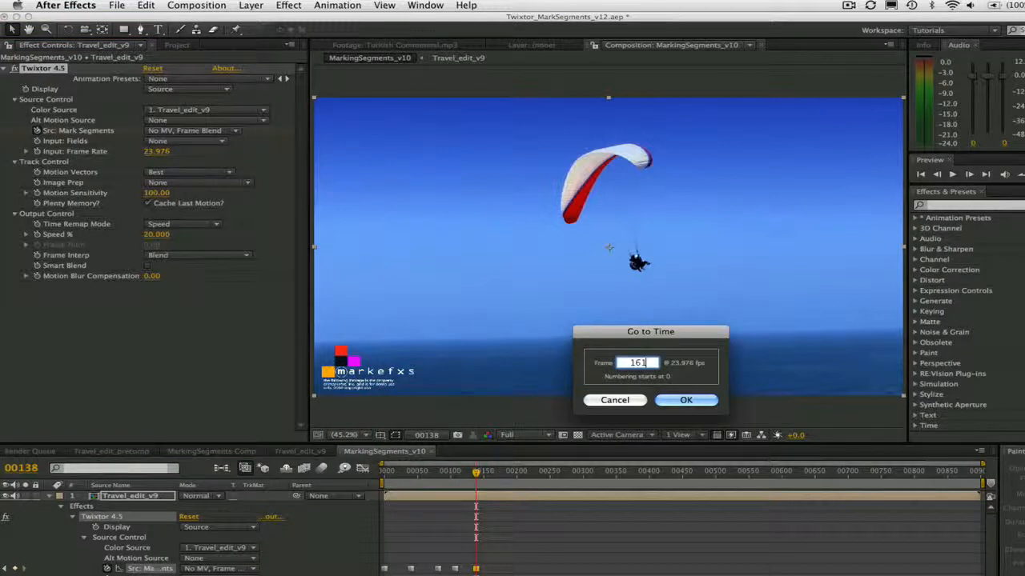
{"action": "key", "text": "Return"}
{"action": "left_click", "coordinate": [168, 131]}
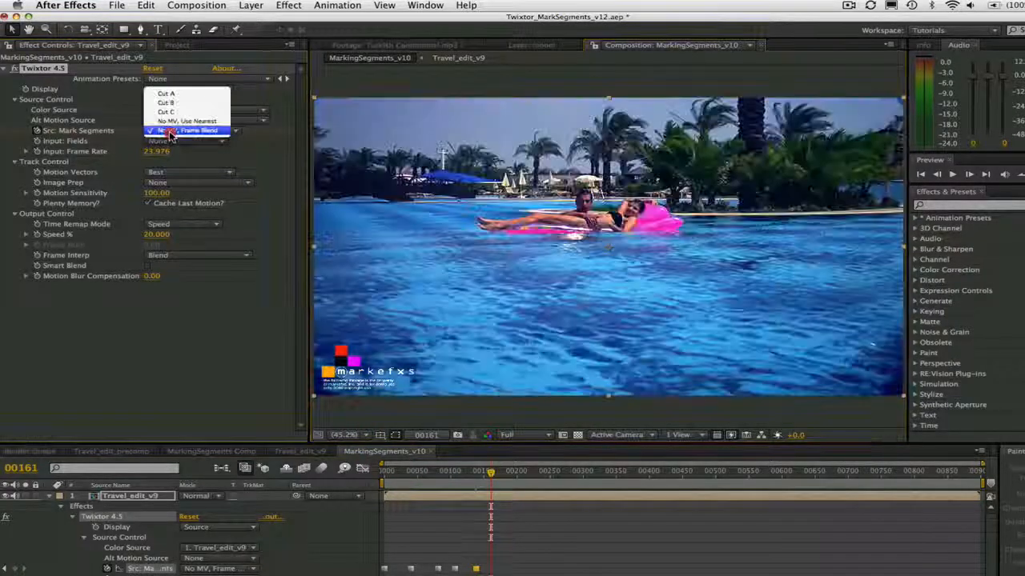
{"action": "left_click", "coordinate": [167, 112]}
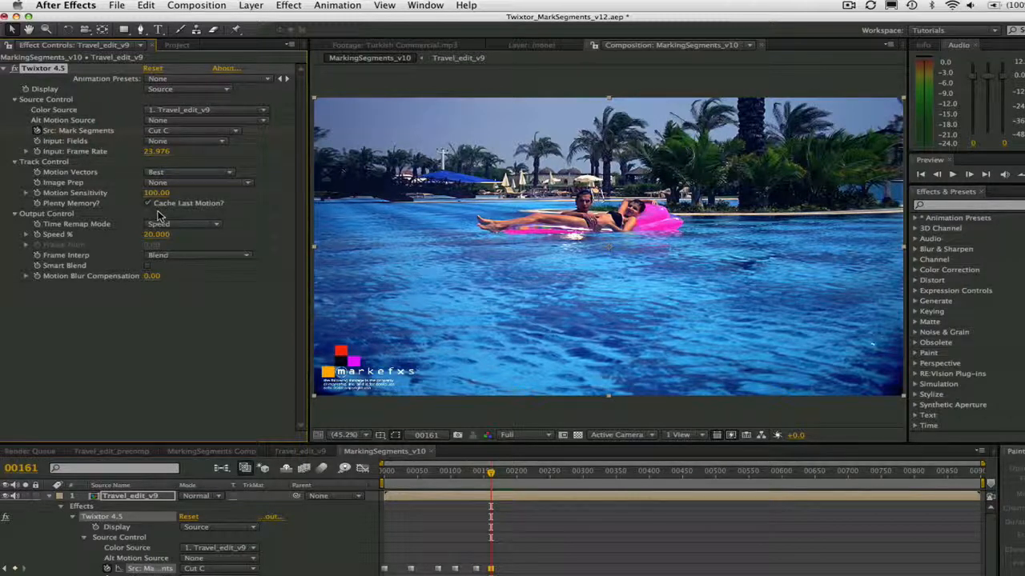
{"action": "left_click", "coordinate": [184, 89]}
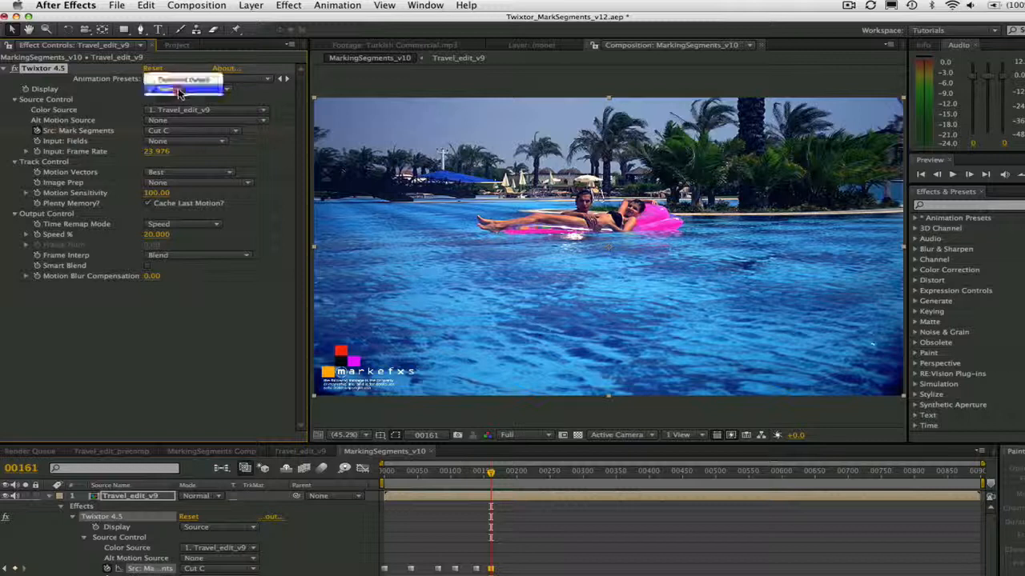
{"action": "left_click", "coordinate": [178, 77]}
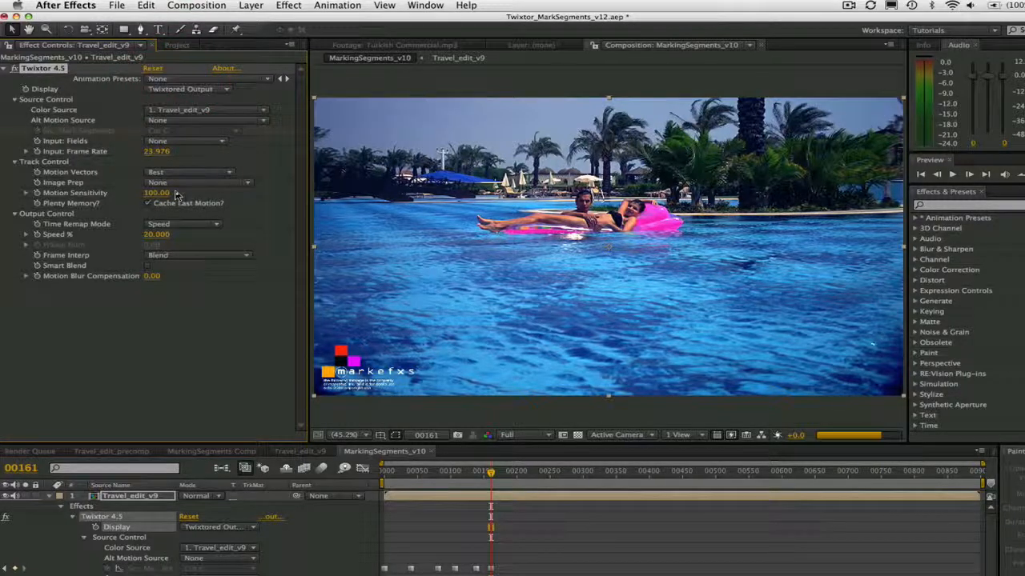